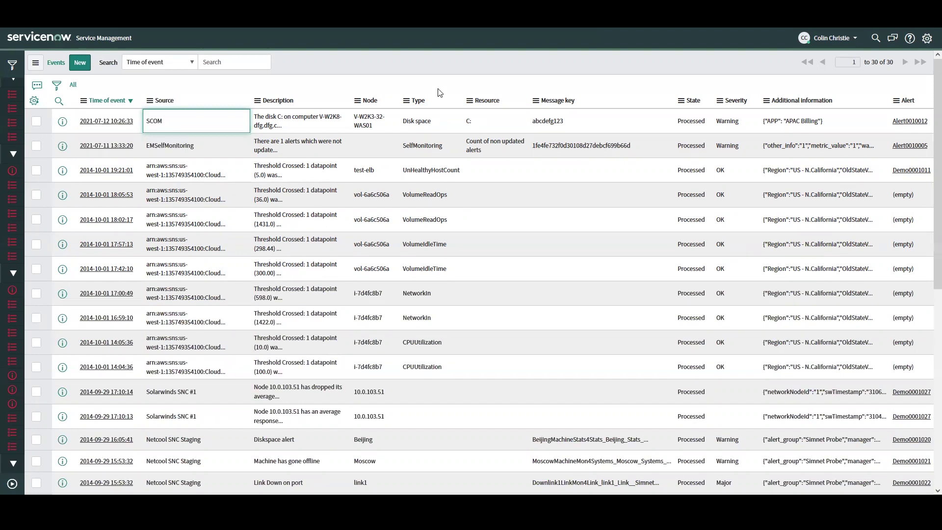
Step: Inspect the node value on the SCOM disk-space event row
{"action": "left_click", "coordinate": [378, 130]}
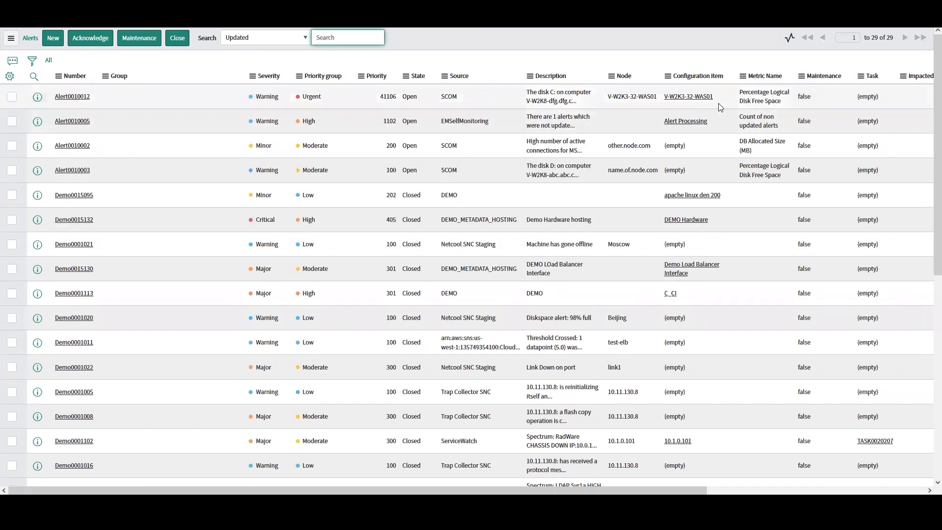
Step: Compare Alert0010012's configuration item with its node, V-W2K3-32-WAS01
{"action": "left_click", "coordinate": [719, 106]}
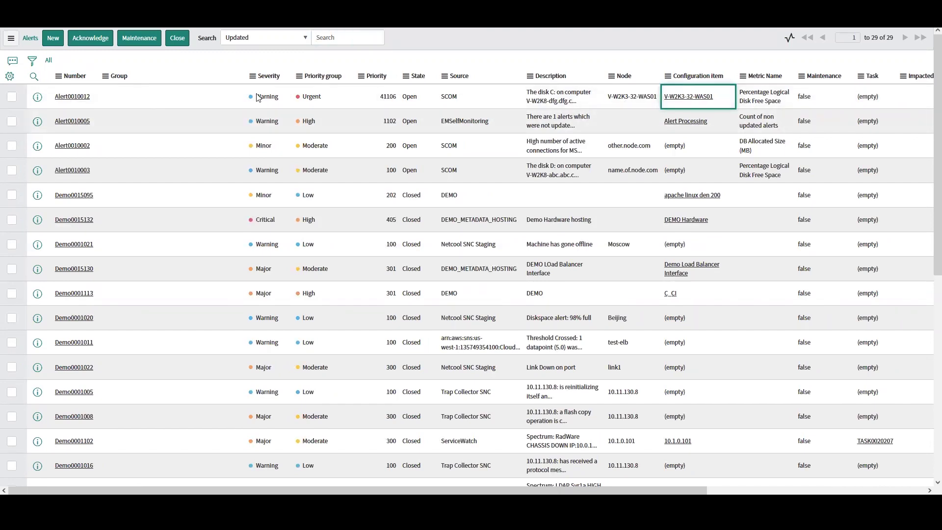
{"action": "left_click", "coordinate": [644, 106]}
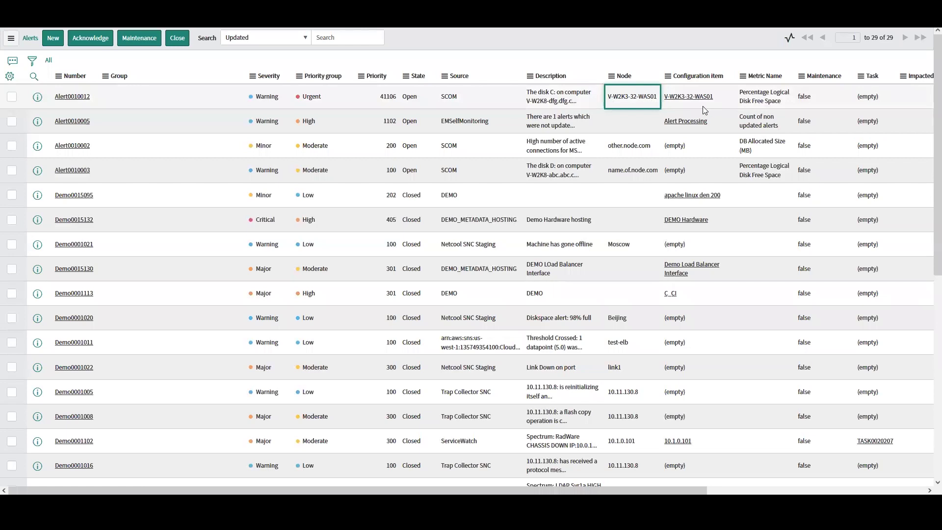
{"action": "left_click", "coordinate": [720, 106]}
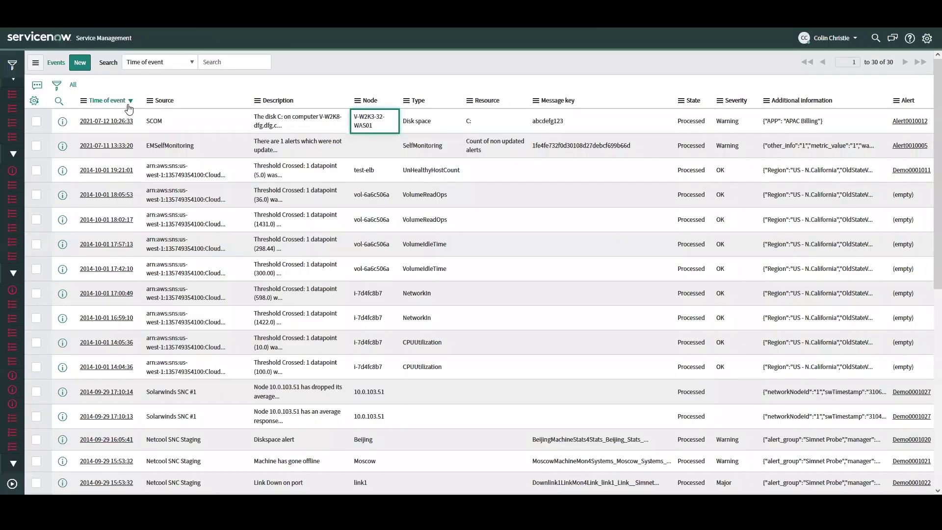
{"action": "left_click", "coordinate": [106, 121]}
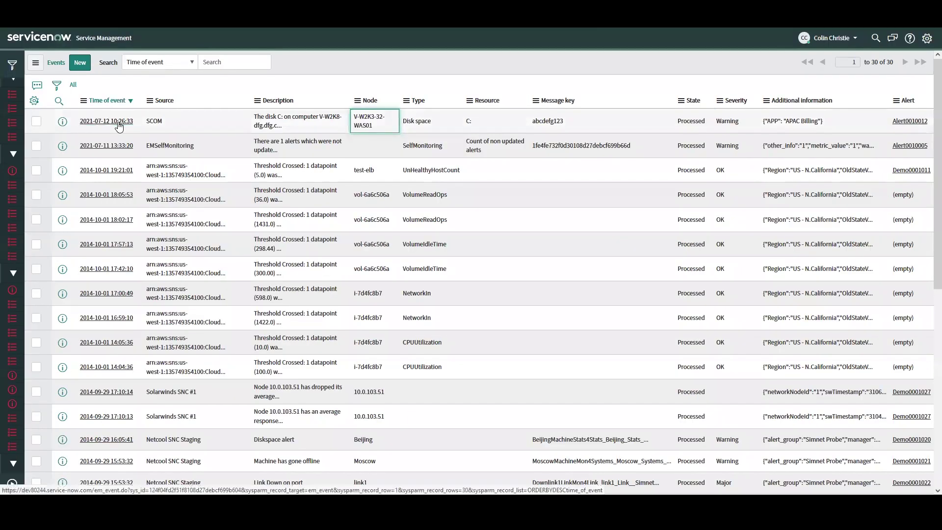
{"action": "left_click", "coordinate": [877, 203]}
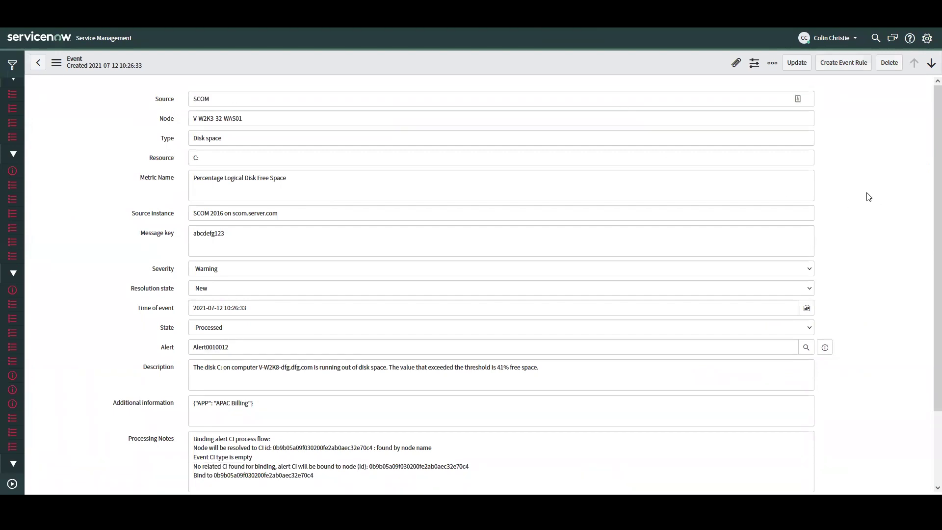
{"action": "left_click", "coordinate": [843, 63]}
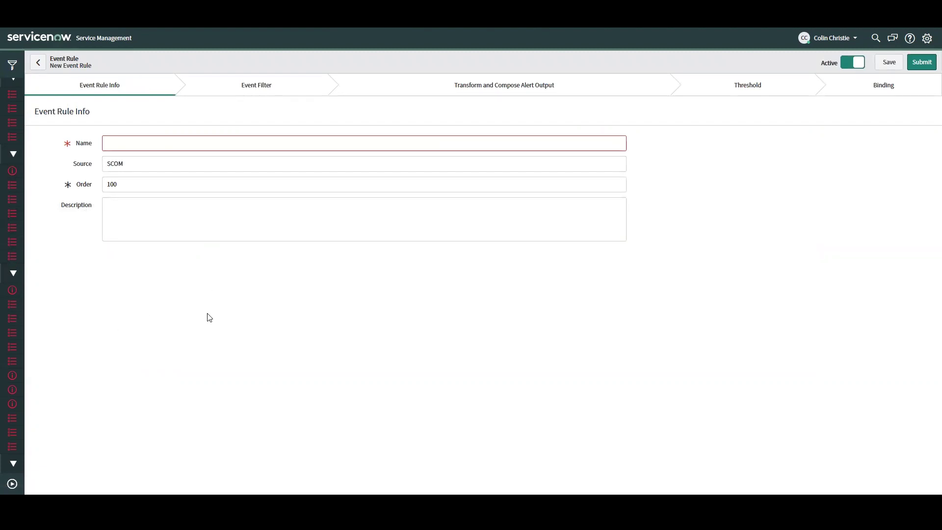
Step: Enter 'SCOM - Bind Alert to CI' as the rule name, then go to the Event Filter step
{"action": "type", "text": "SCOM"}
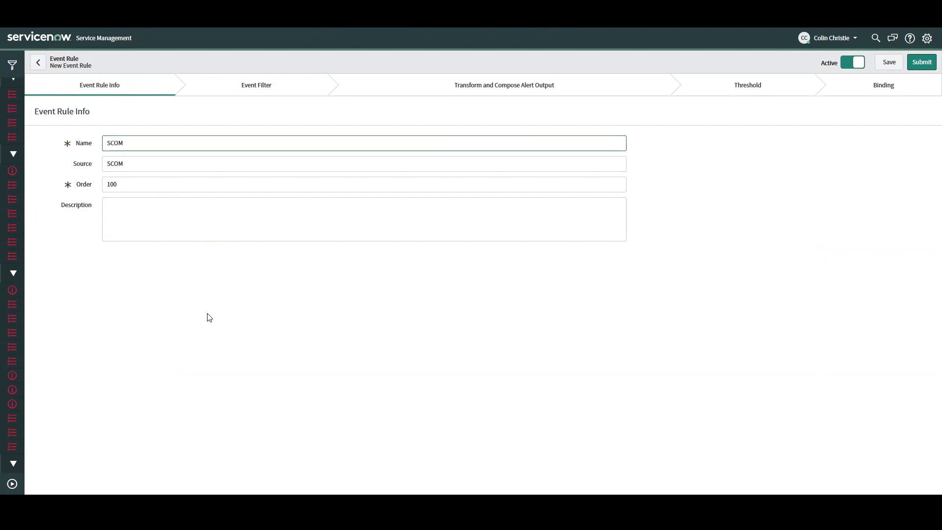
{"action": "type", "text": " -"}
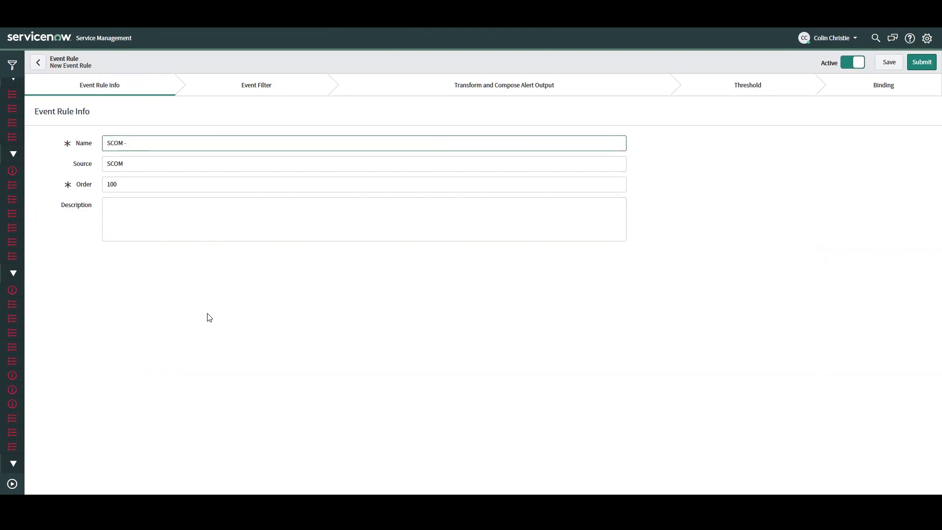
{"action": "type", "text": " Bind Alert to CI"}
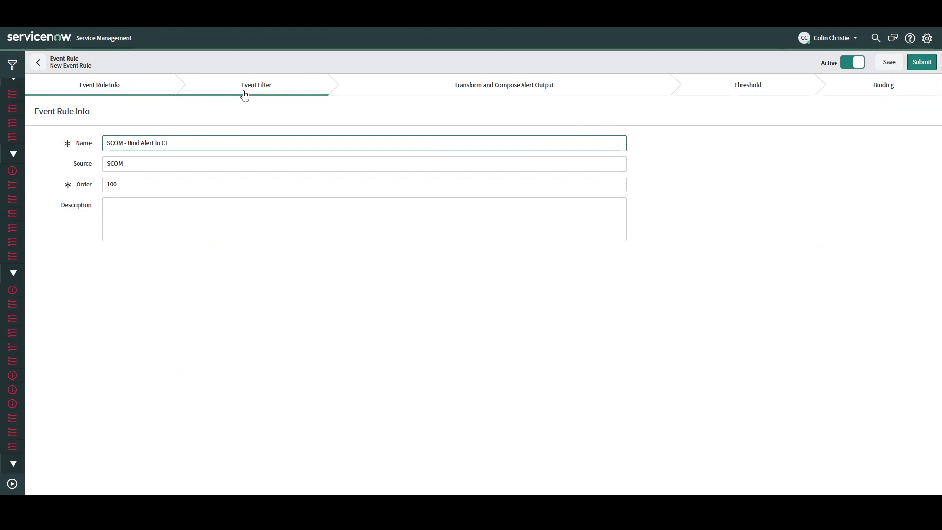
{"action": "left_click", "coordinate": [245, 95]}
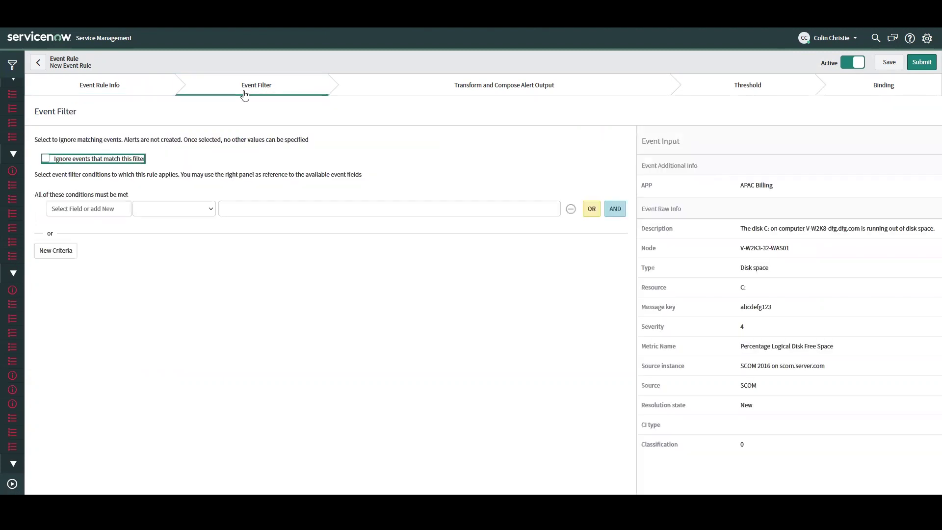
Step: Delete ${node} from the Node field in Transform and Compose Alert Output
{"action": "left_click", "coordinate": [484, 87]}
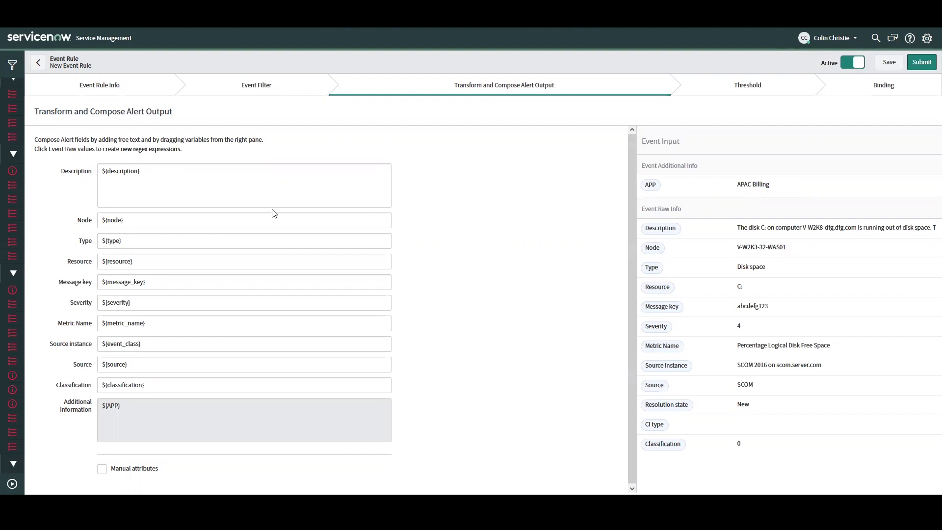
{"action": "left_click_drag", "start_coordinate": [270, 220], "coordinate": [75, 220]}
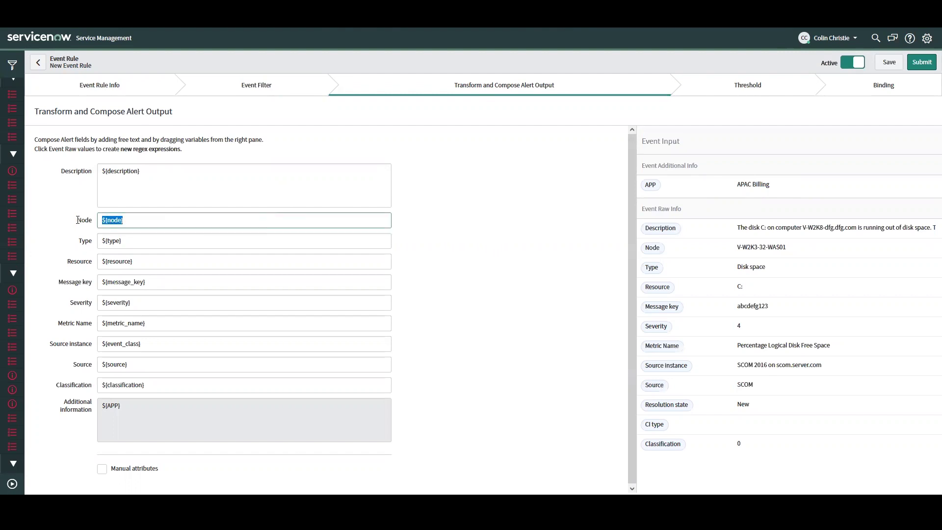
{"action": "key", "text": "BackSpace"}
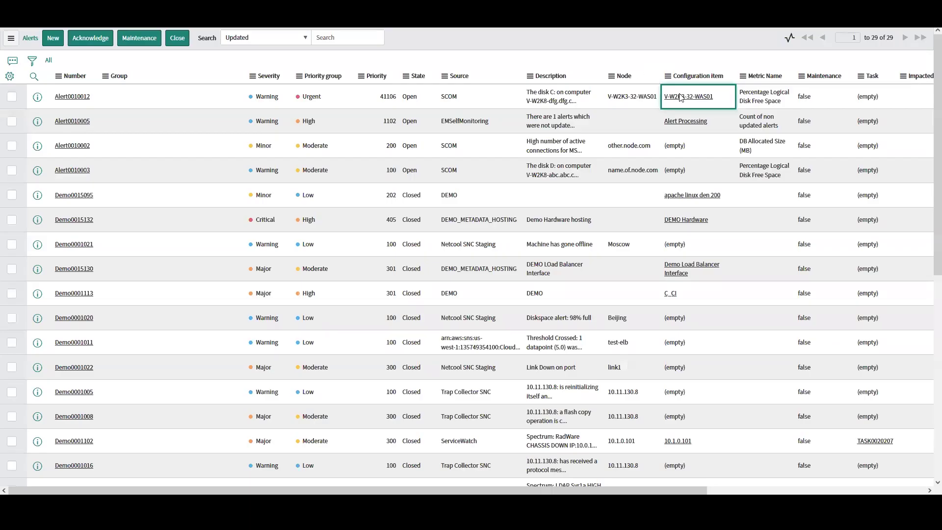
{"action": "left_click", "coordinate": [624, 107]}
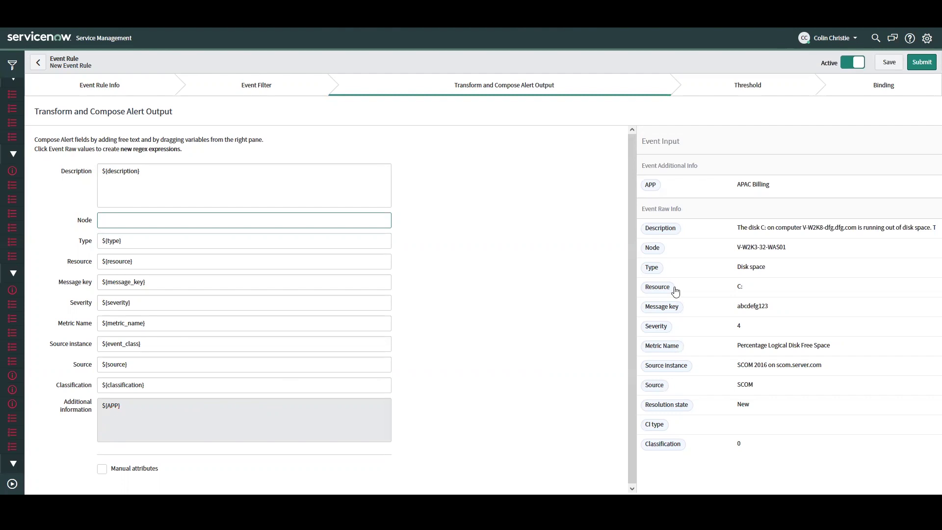
Step: Mark 'APAC Billing' in the APP value as a regex expression named 'name'
{"action": "left_click", "coordinate": [651, 185]}
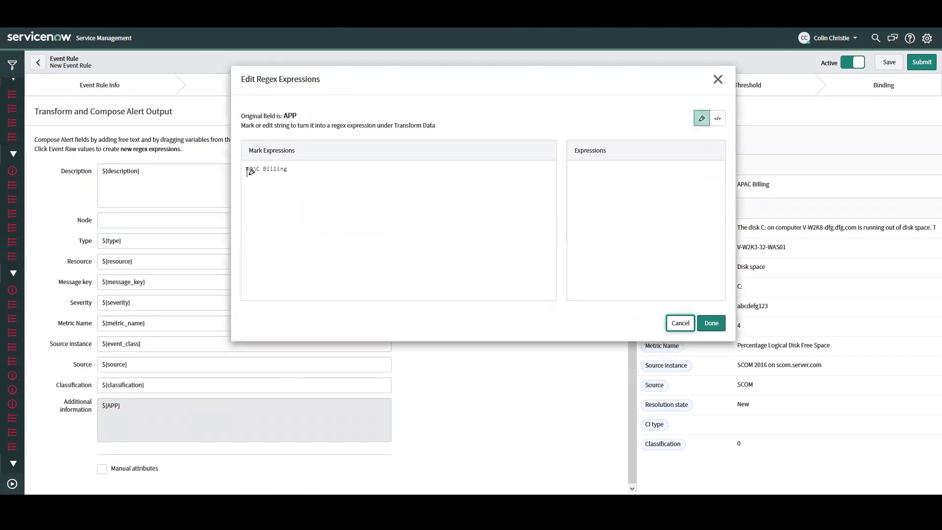
{"action": "left_click_drag", "start_coordinate": [249, 168], "coordinate": [288, 169]}
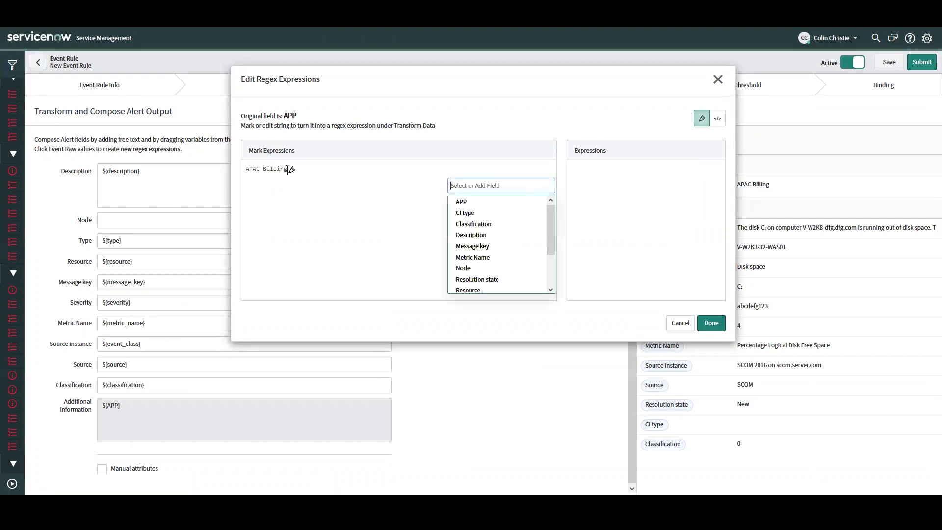
{"action": "type", "text": "name"}
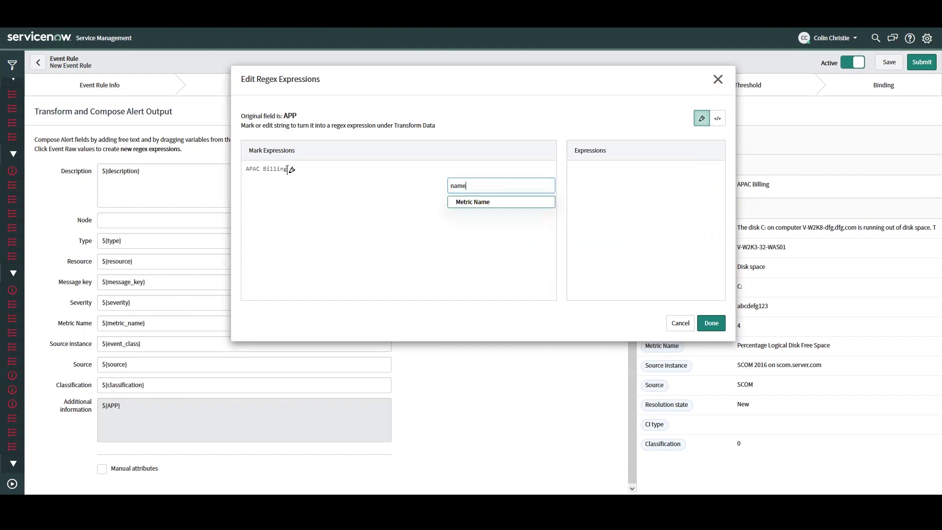
{"action": "key", "text": "Return"}
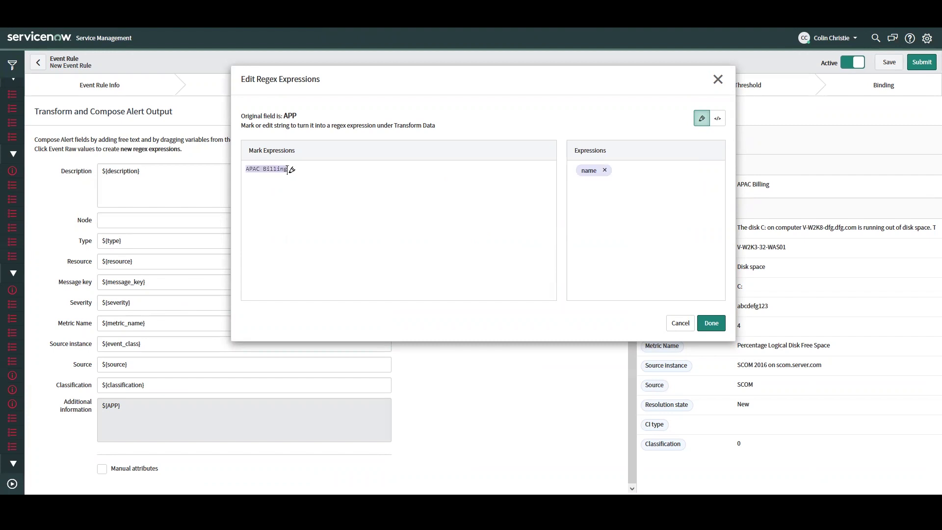
{"action": "left_click", "coordinate": [713, 328]}
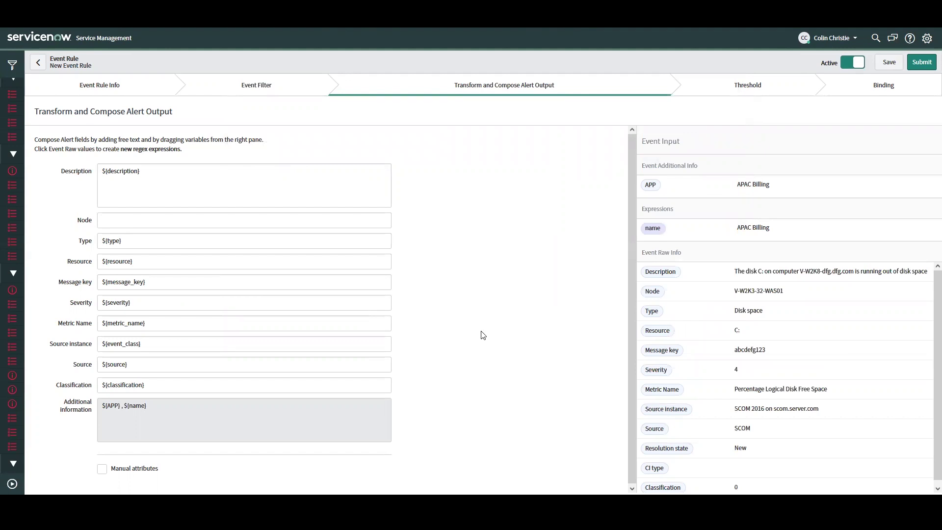
Step: Override default binding with CI field matching on CI type Application Service
{"action": "left_click", "coordinate": [872, 88]}
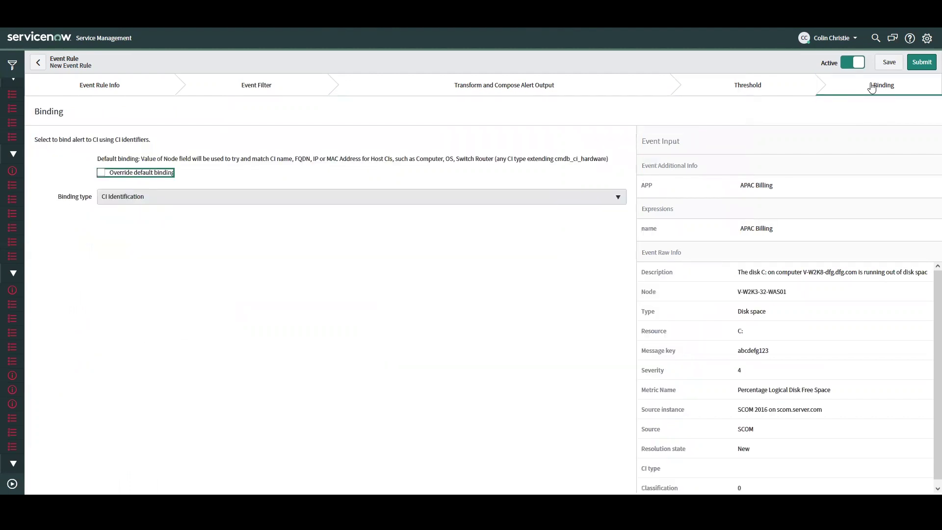
{"action": "left_click", "coordinate": [563, 91]}
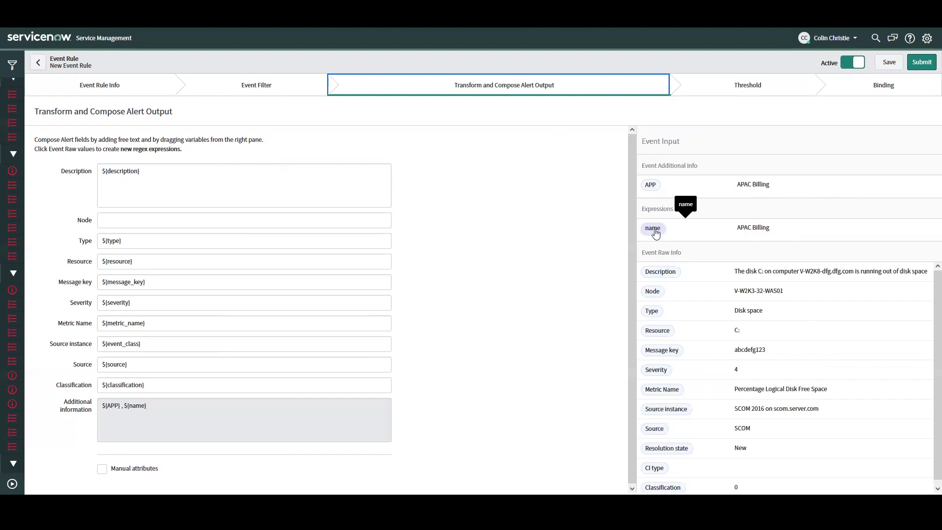
{"action": "left_click", "coordinate": [874, 92]}
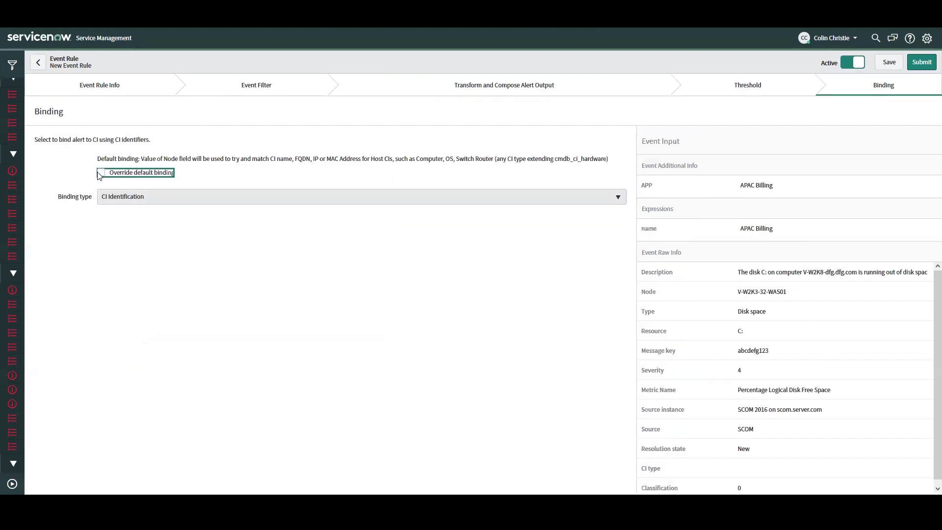
{"action": "left_click", "coordinate": [102, 174]}
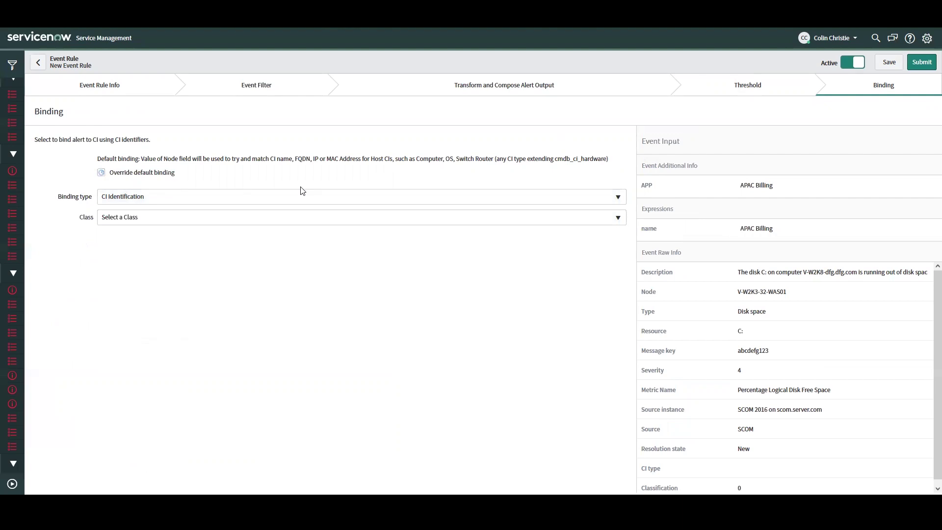
{"action": "left_click", "coordinate": [297, 202]}
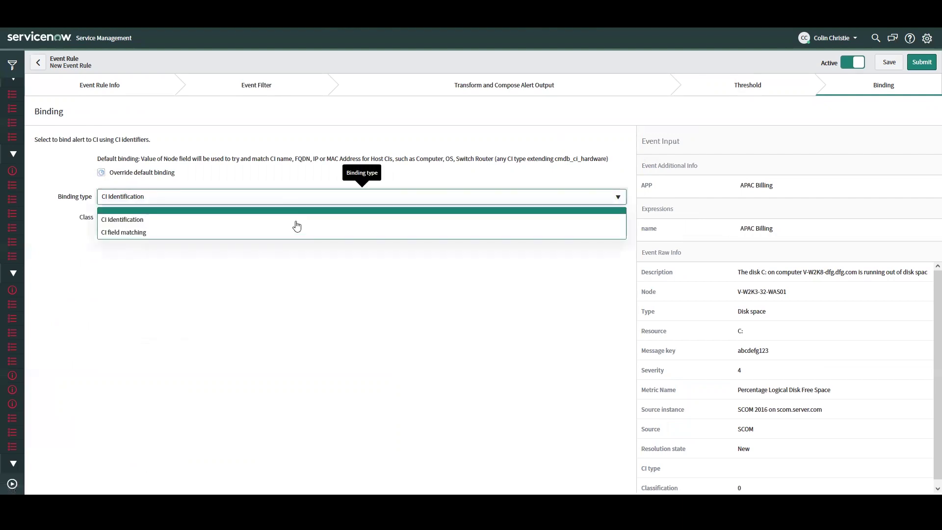
{"action": "left_click", "coordinate": [296, 234]}
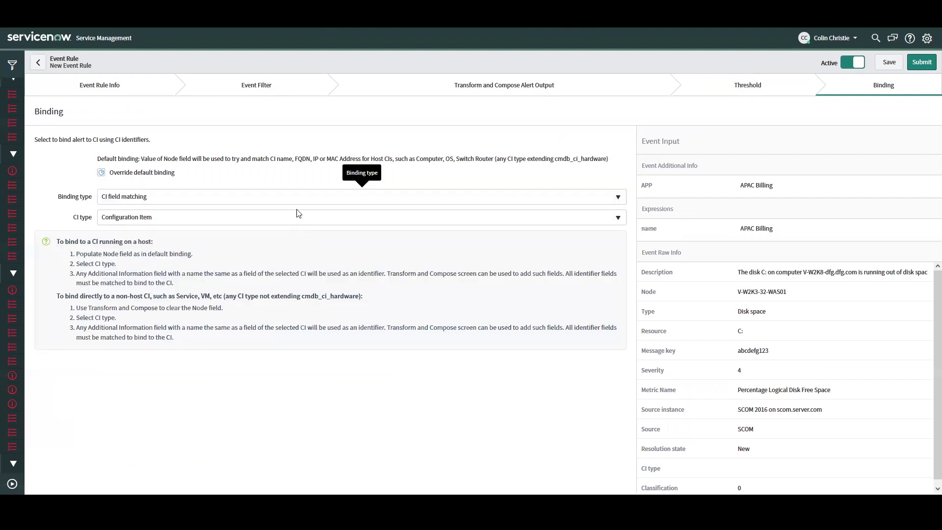
{"action": "left_click", "coordinate": [293, 222]}
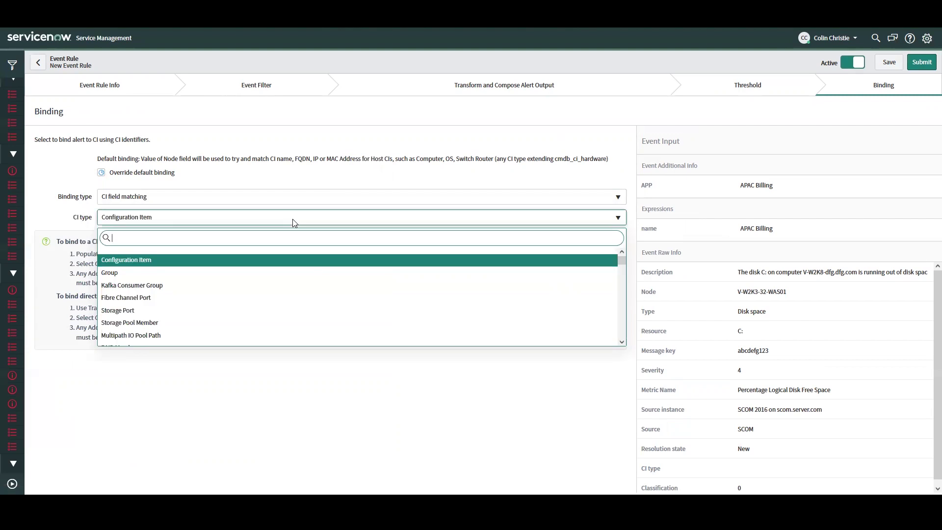
{"action": "type", "text": "applica"}
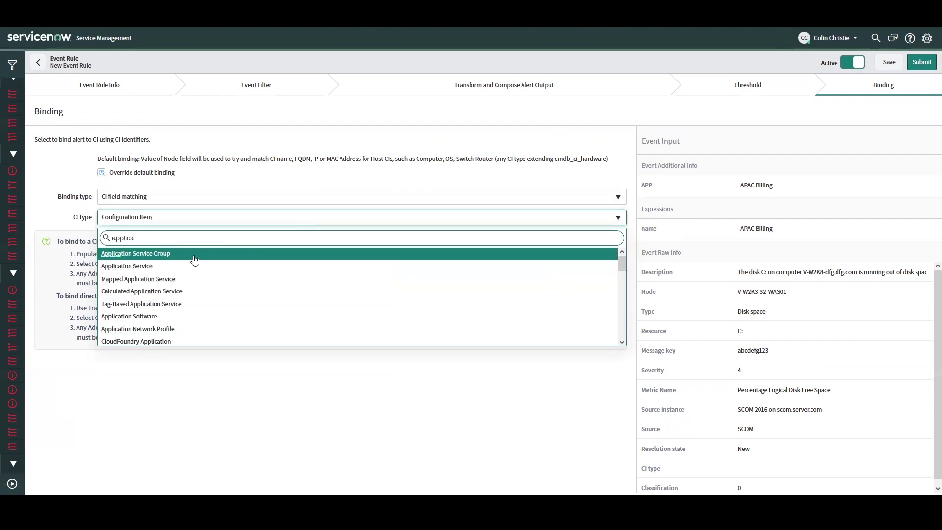
{"action": "left_click", "coordinate": [172, 267]}
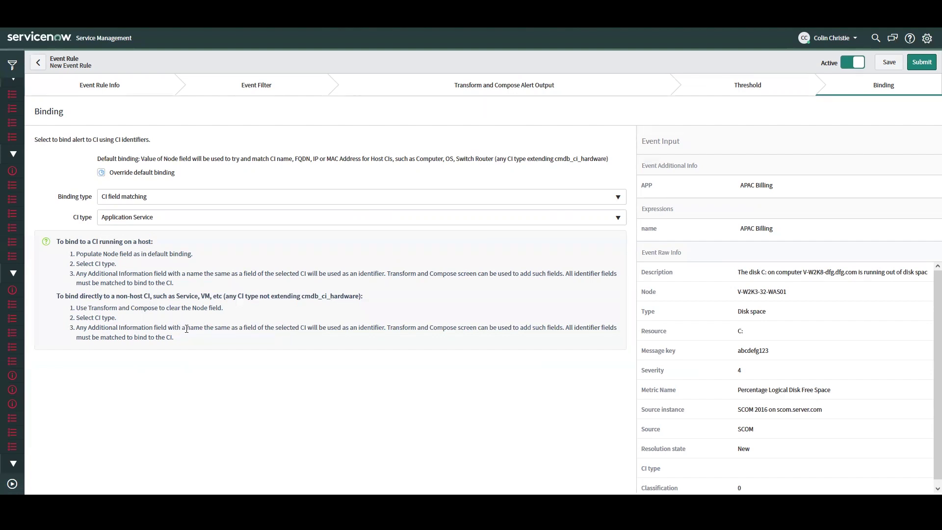
Step: Review the alert output settings, then save the event rule
{"action": "left_click", "coordinate": [486, 92]}
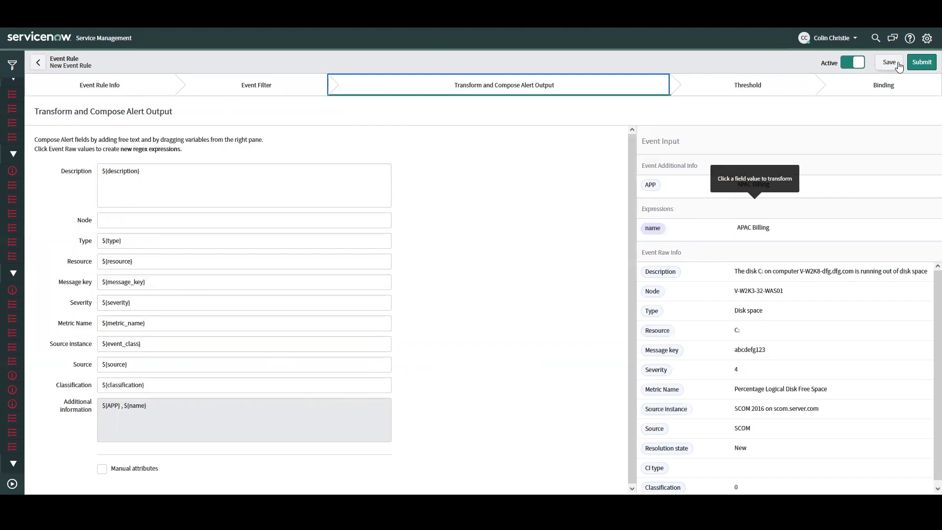
{"action": "left_click", "coordinate": [902, 89]}
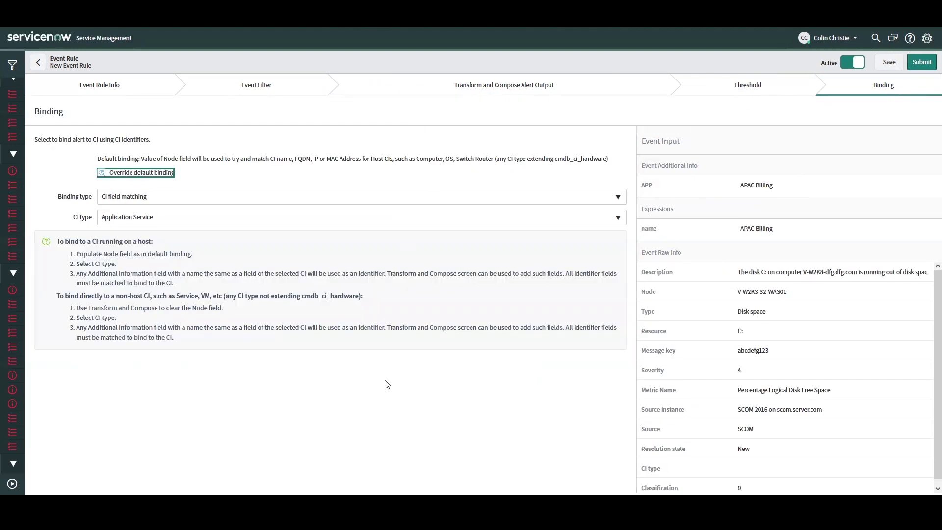
{"action": "left_click", "coordinate": [883, 64]}
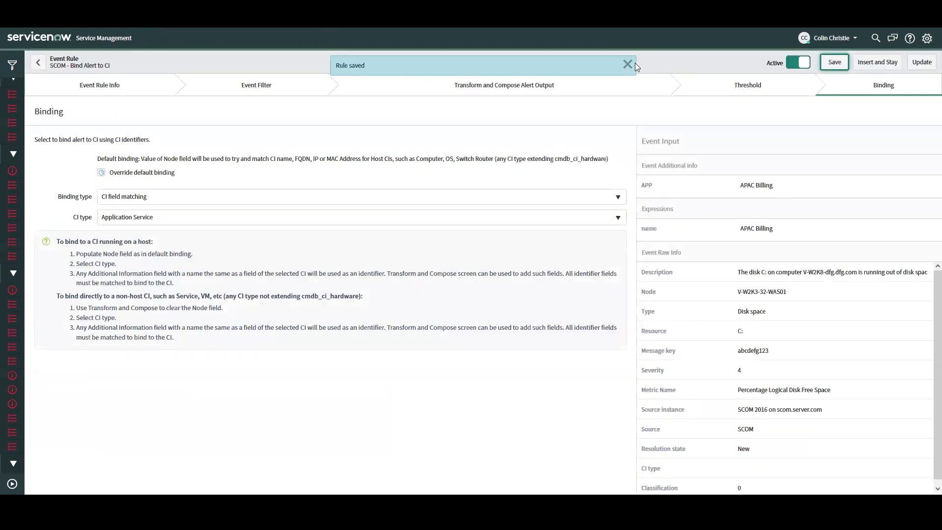
{"action": "left_click", "coordinate": [625, 64]}
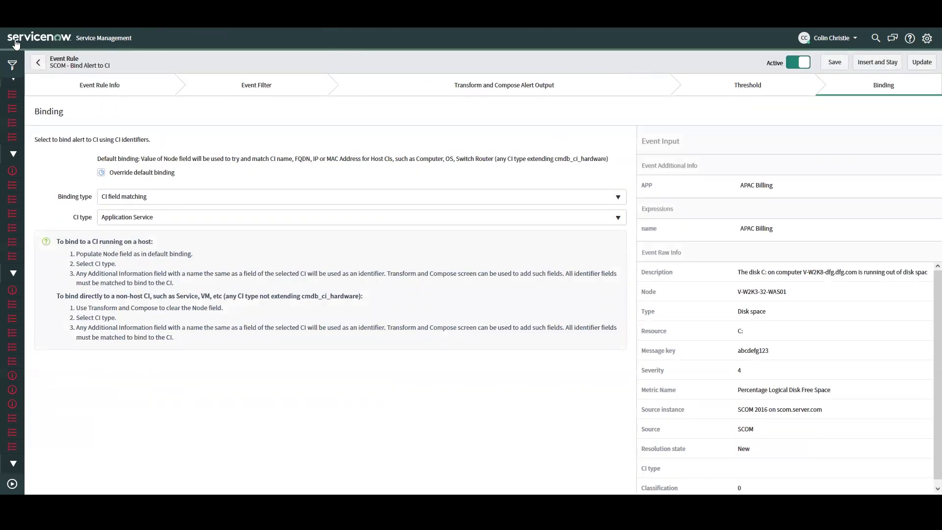
Step: Return to the refreshed Events list showing the 10:34:07 SCOM event, then open Alerts
{"action": "right_click", "coordinate": [9, 19]}
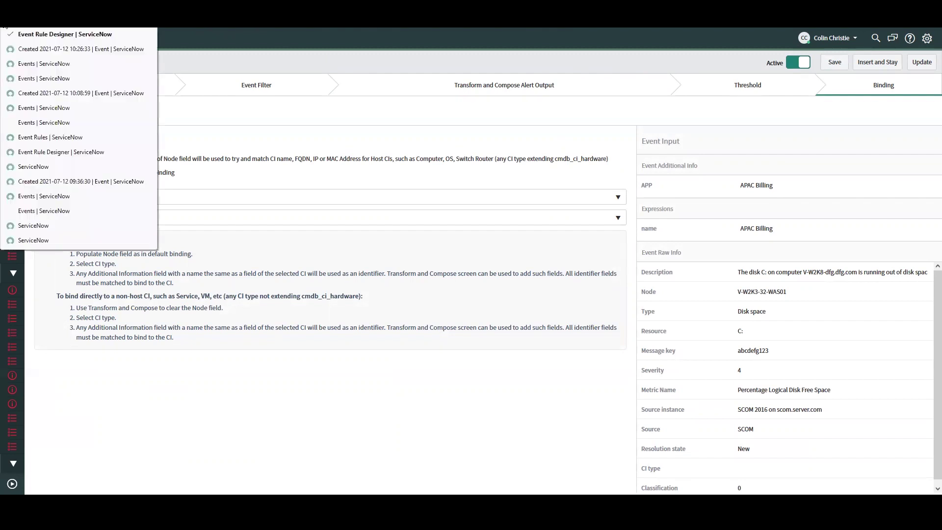
{"action": "left_click", "coordinate": [36, 63]}
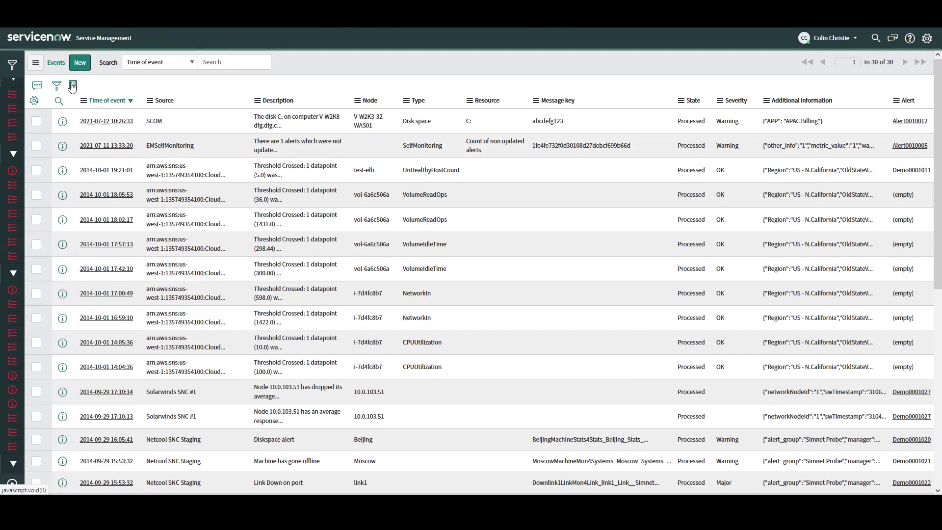
{"action": "left_click", "coordinate": [72, 86]}
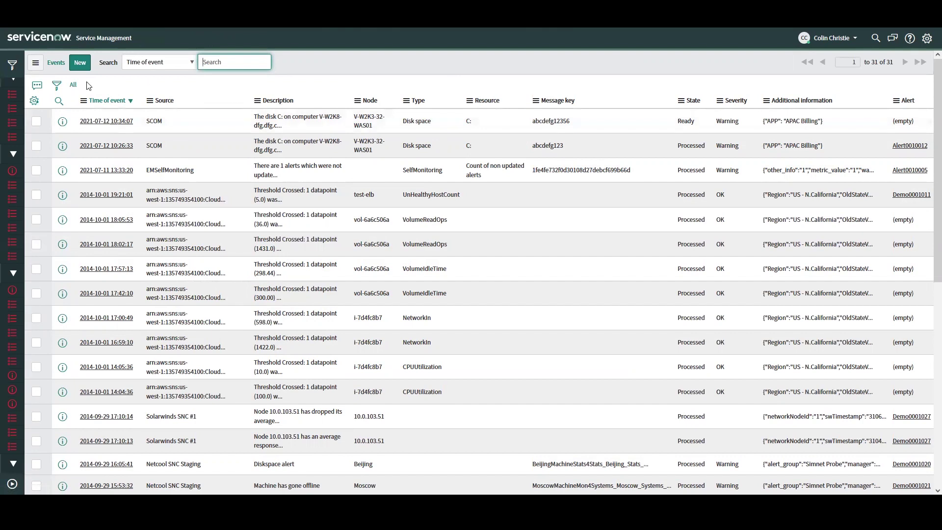
{"action": "left_click", "coordinate": [100, 90]}
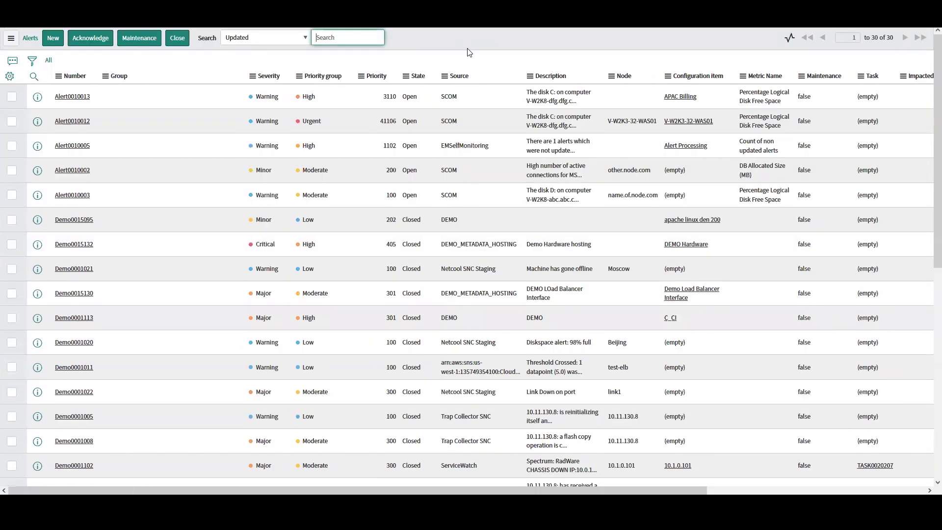
{"action": "left_click", "coordinate": [721, 100]}
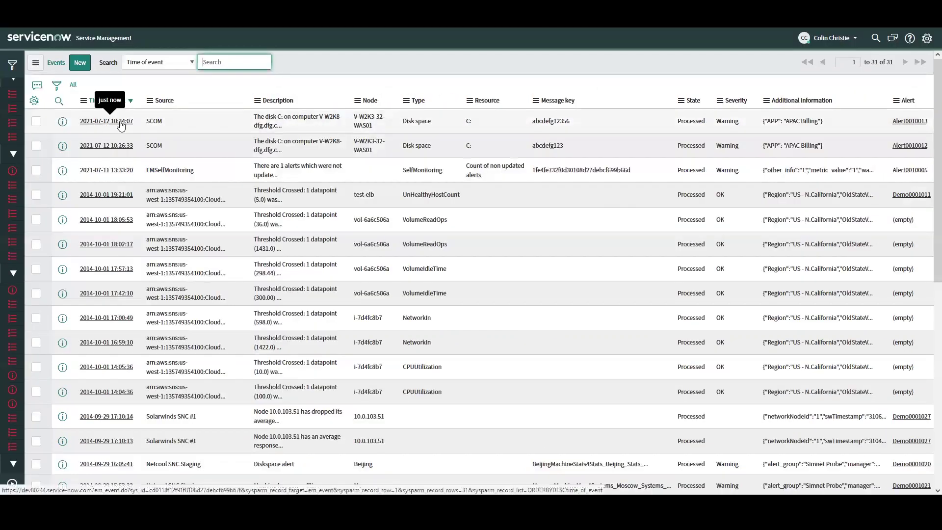
{"action": "left_click", "coordinate": [120, 122]}
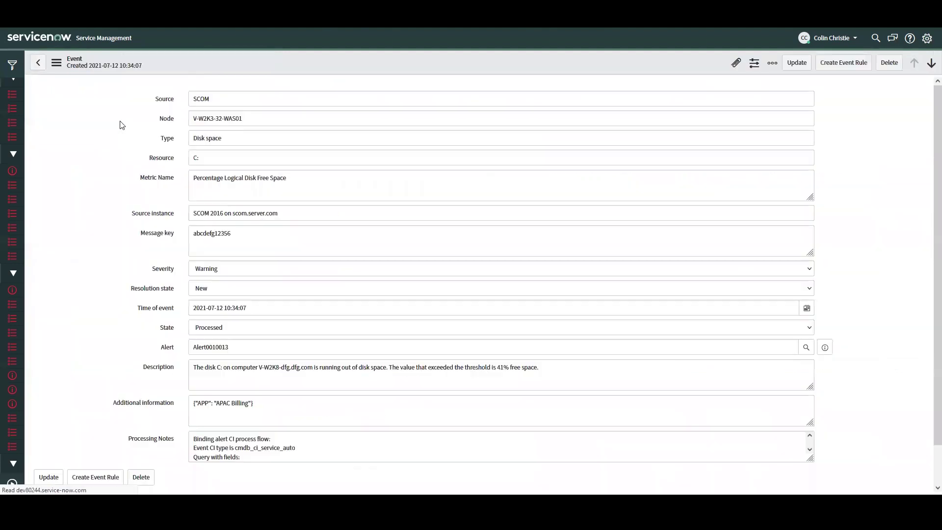
{"action": "scroll", "coordinate": [118, 228], "scroll_direction": "down", "scroll_amount": 3}
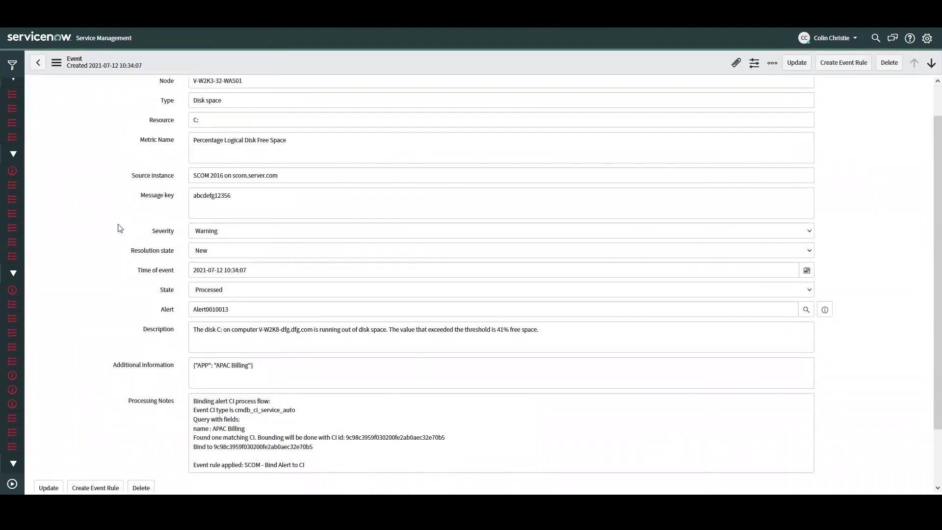
{"action": "scroll", "coordinate": [118, 228], "scroll_direction": "up", "scroll_amount": 3}
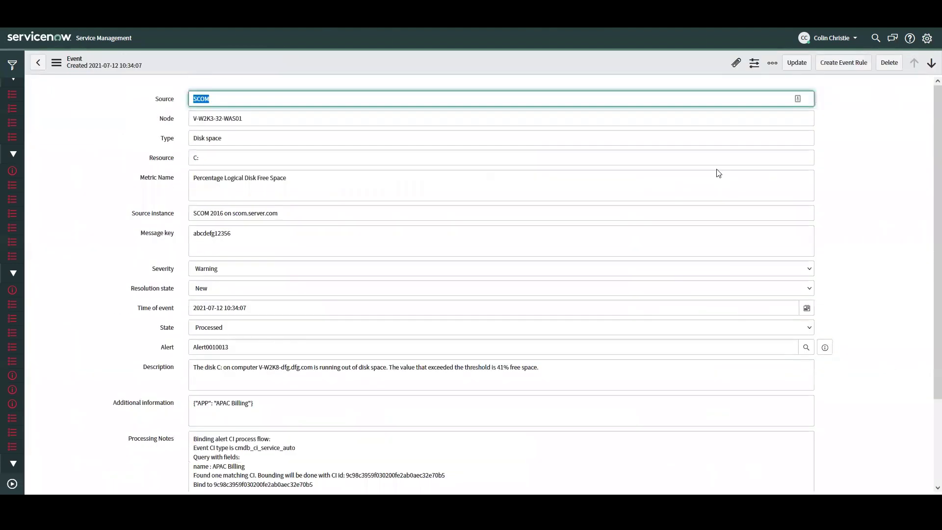
{"action": "left_click", "coordinate": [825, 347]}
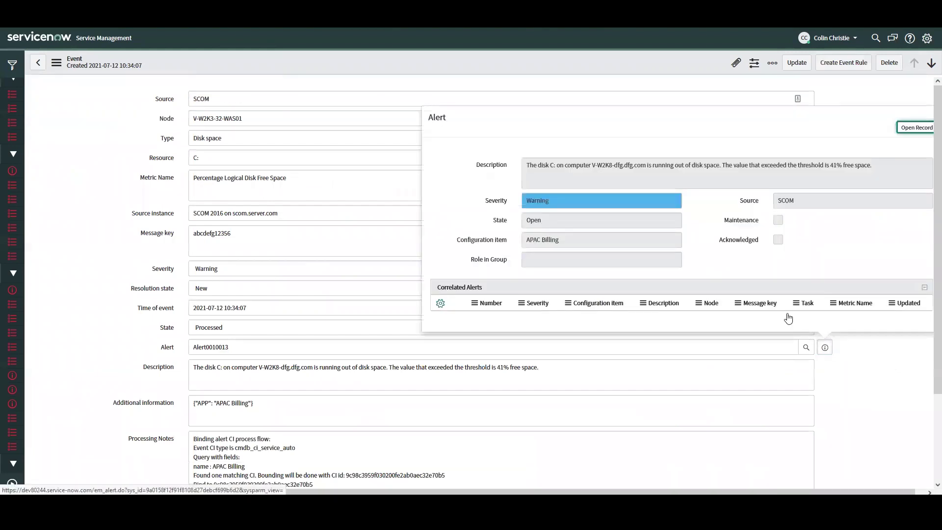
{"action": "left_click_drag", "start_coordinate": [573, 240], "coordinate": [513, 240]}
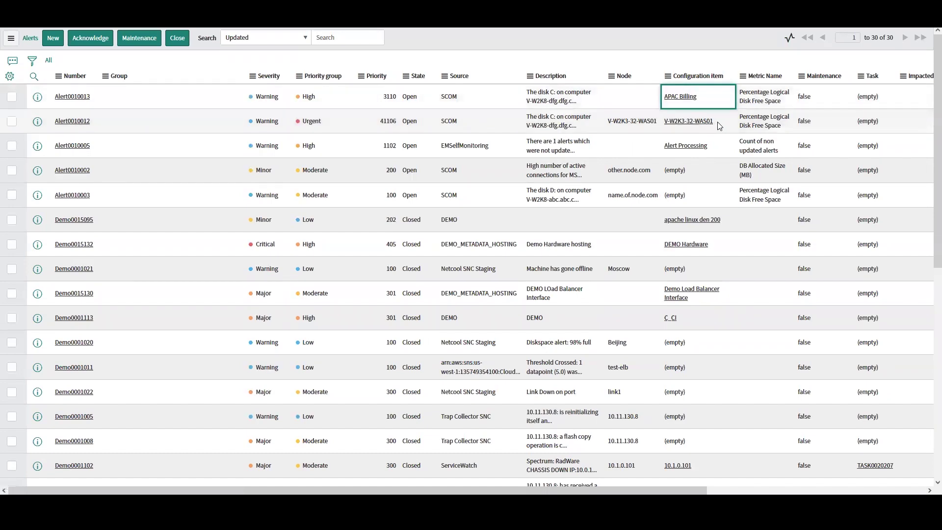
{"action": "key", "text": "Down"}
{"action": "left_click", "coordinate": [719, 99]}
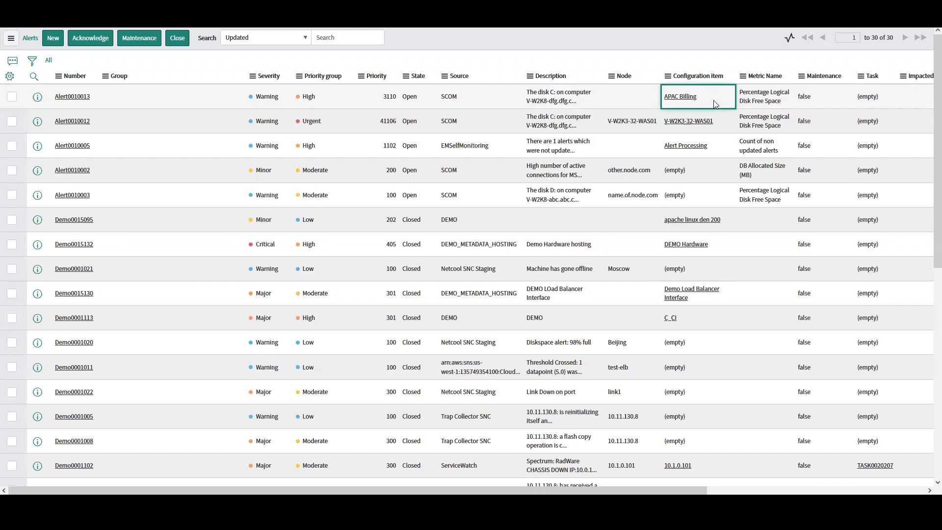
{"action": "left_click", "coordinate": [716, 123]}
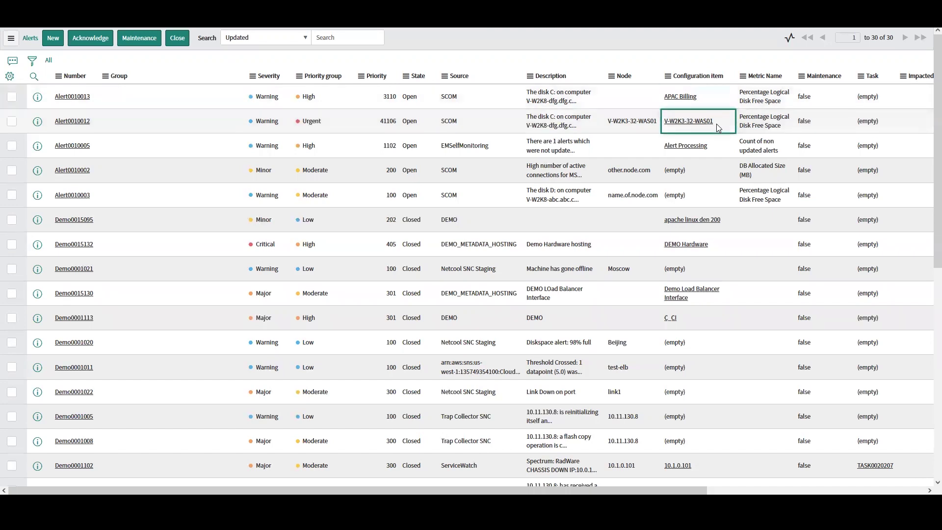
{"action": "left_click", "coordinate": [721, 97]}
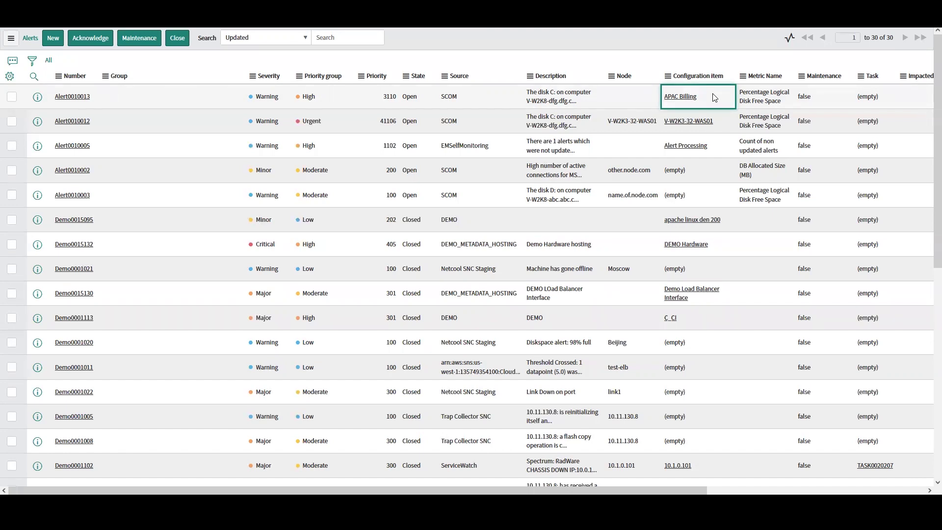
{"action": "left_click", "coordinate": [722, 125]}
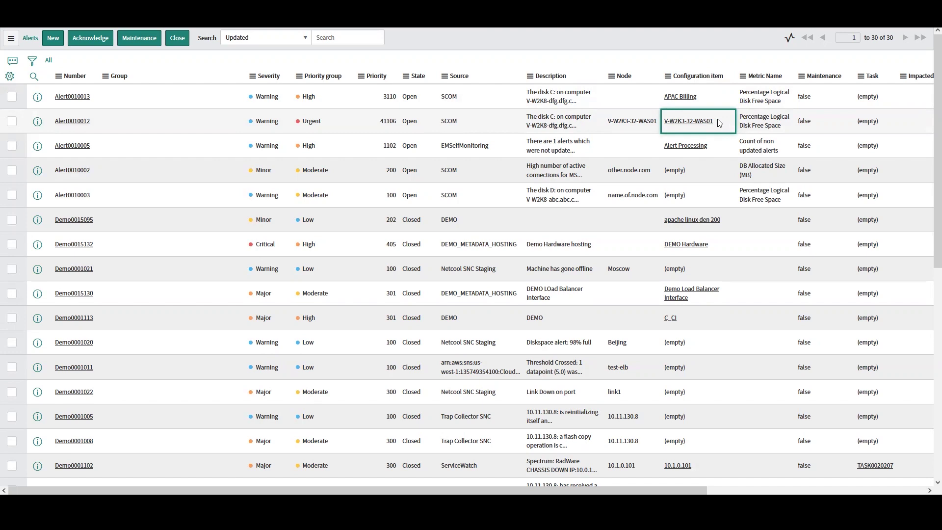
{"action": "left_click", "coordinate": [720, 94]}
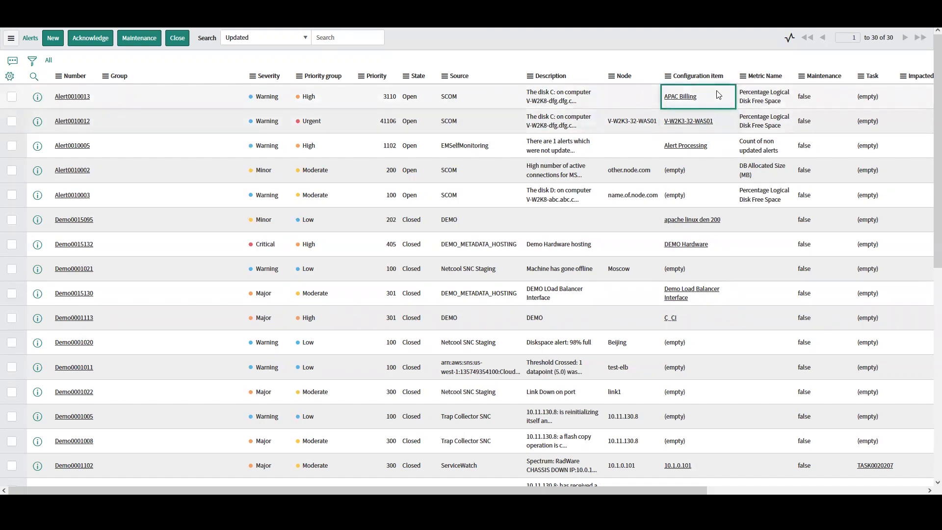